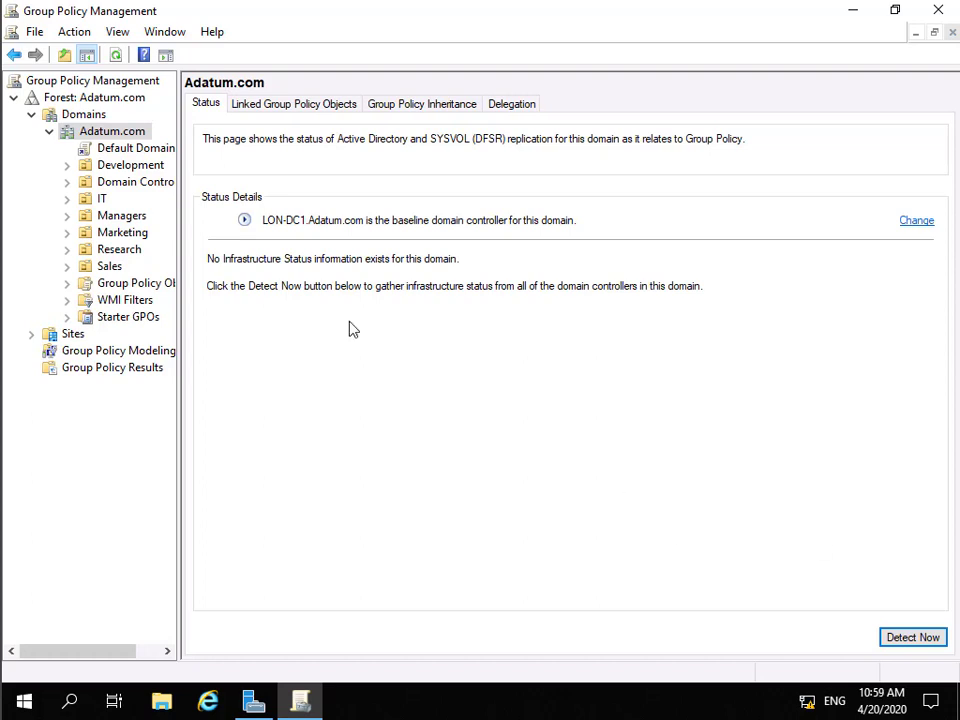
# Create a GPO named 'Folder Redirection' and link it to the Adatum.com domain
pyautogui.rightClick(121, 134)
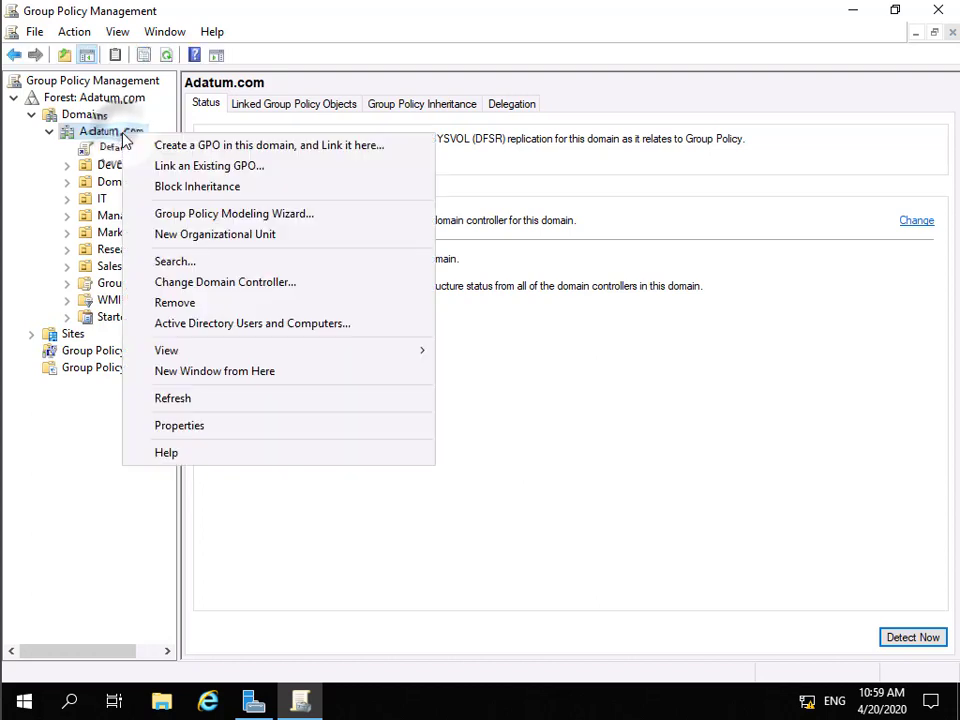
pyautogui.click(181, 147)
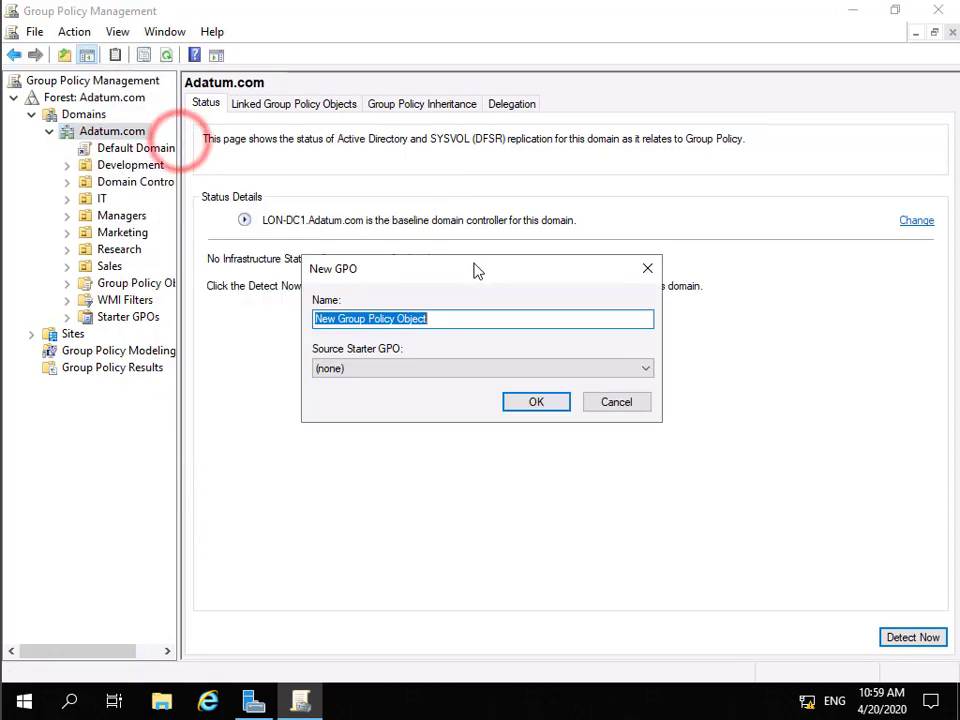
pyautogui.write('Fol')
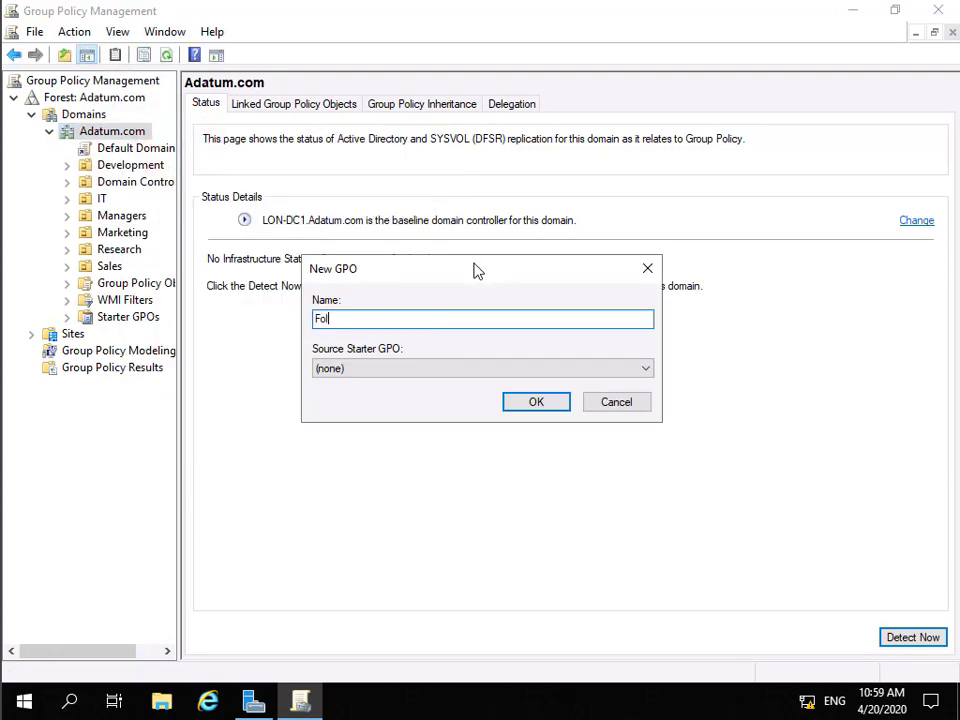
pyautogui.write('der Redirection')
pyautogui.click(550, 401)
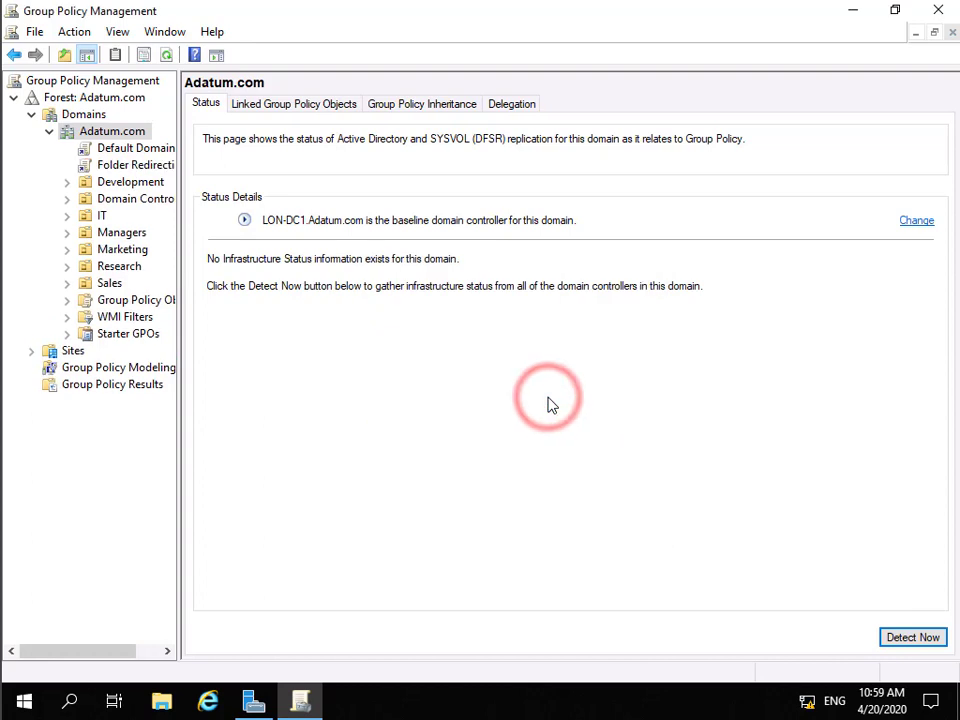
pyautogui.rightClick(146, 167)
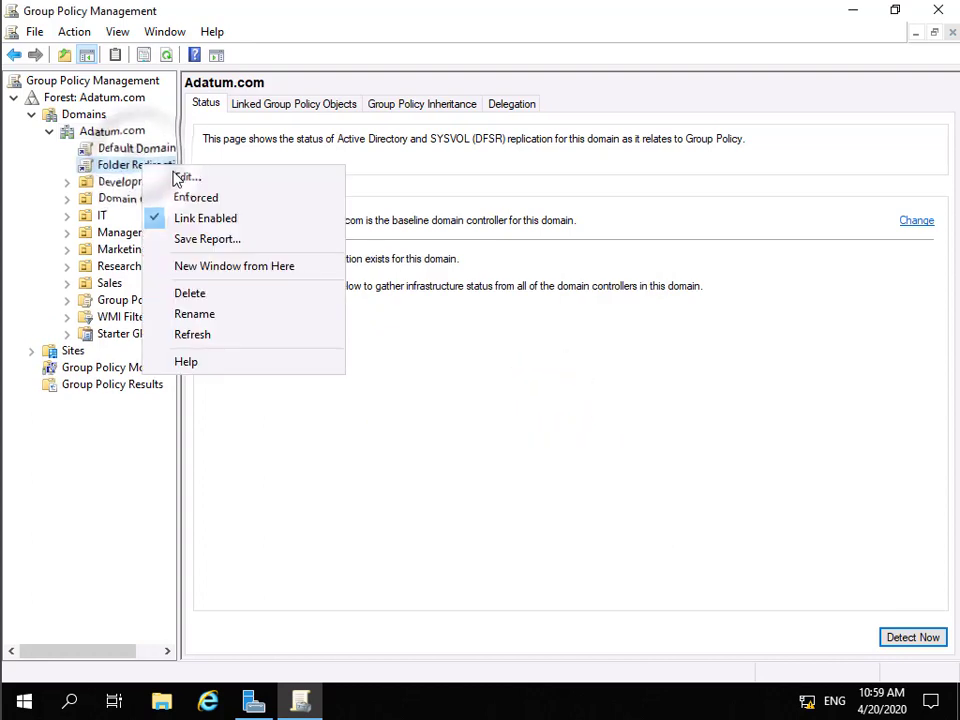
# Edit the Folder Redirection GPO maximized, expanding User Configuration > Policies > Windows Settings > Folder Redirection
pyautogui.click(179, 178)
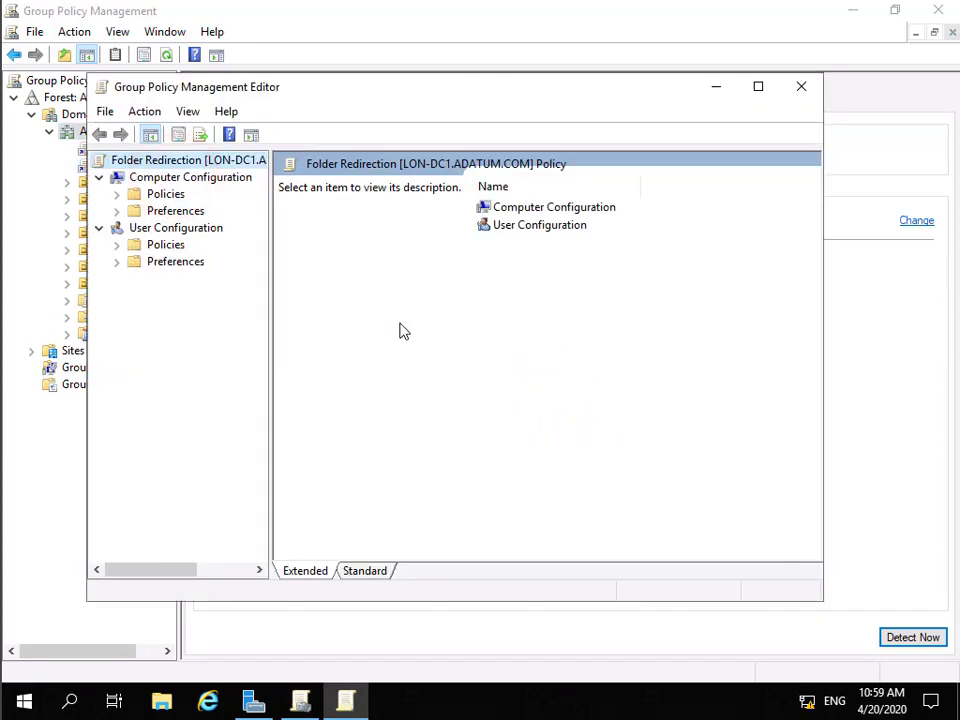
pyautogui.click(757, 87)
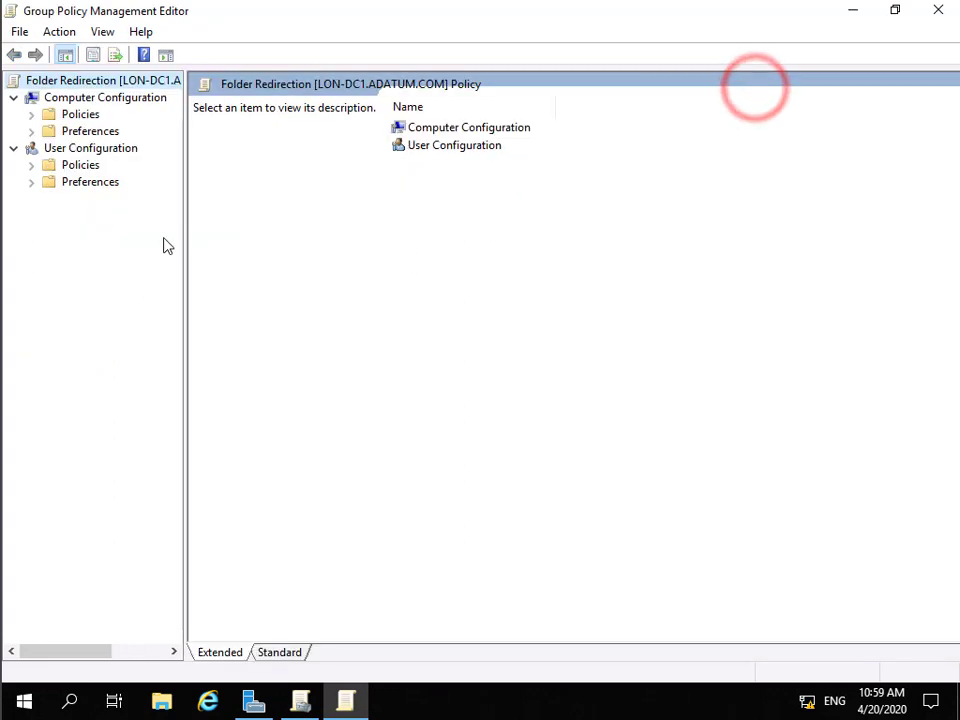
pyautogui.click(32, 166)
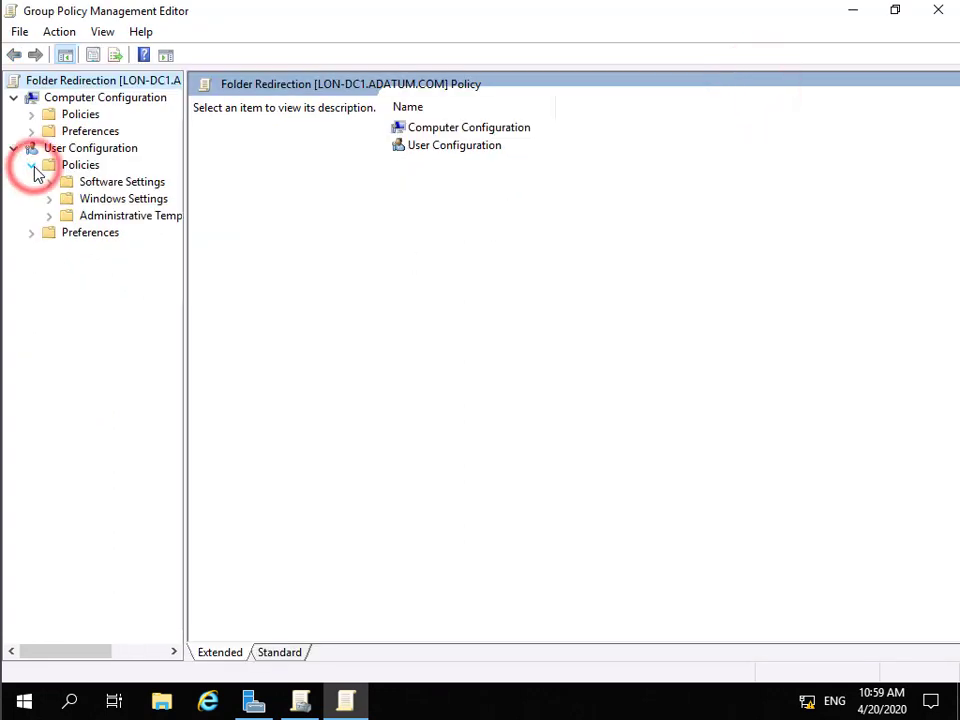
pyautogui.click(49, 199)
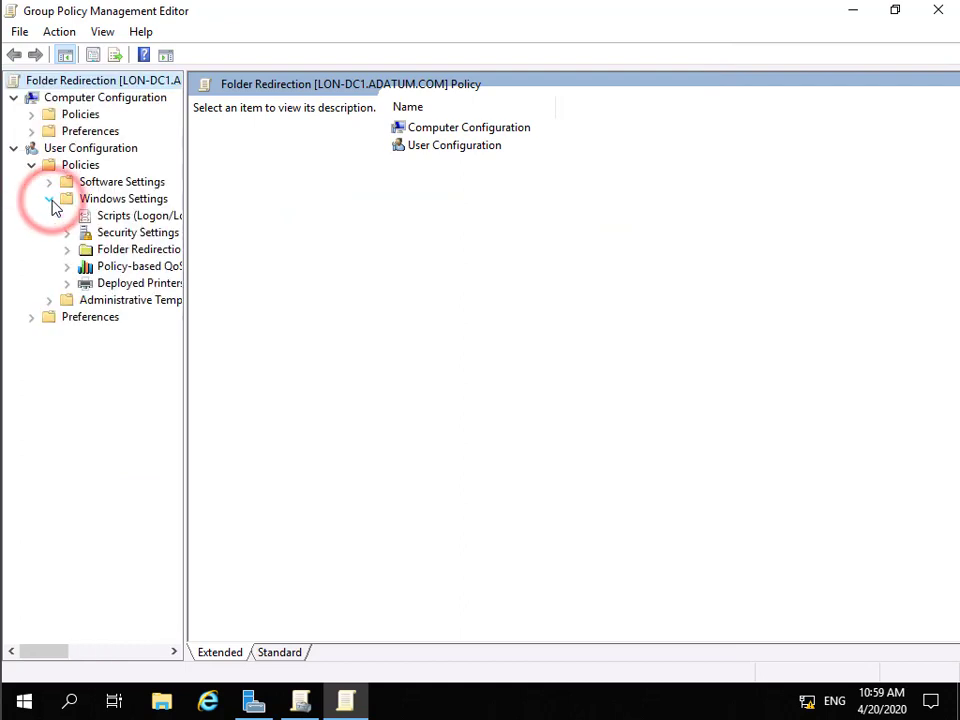
pyautogui.click(134, 252)
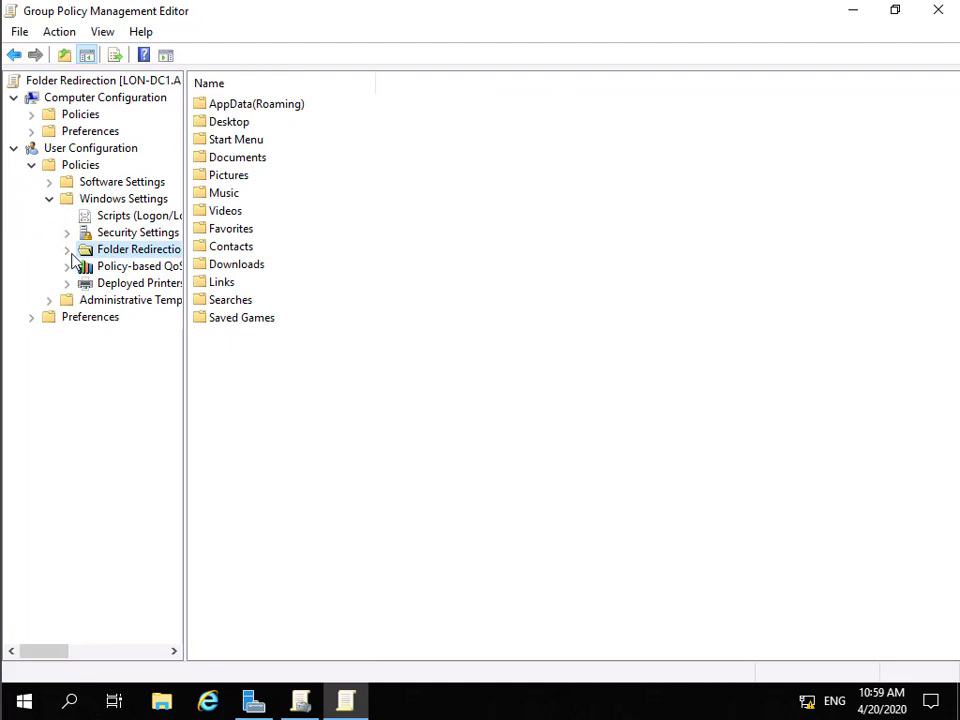
pyautogui.click(66, 249)
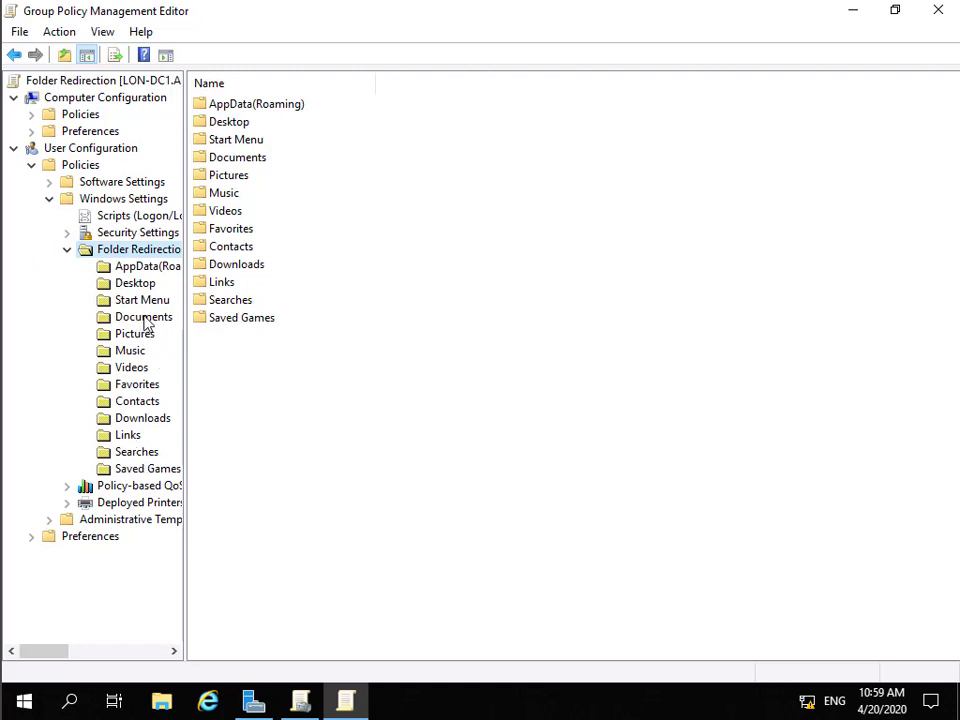
# In Documents Properties, set Setting to 'Advanced - Specify locations for various user groups'
pyautogui.rightClick(145, 322)
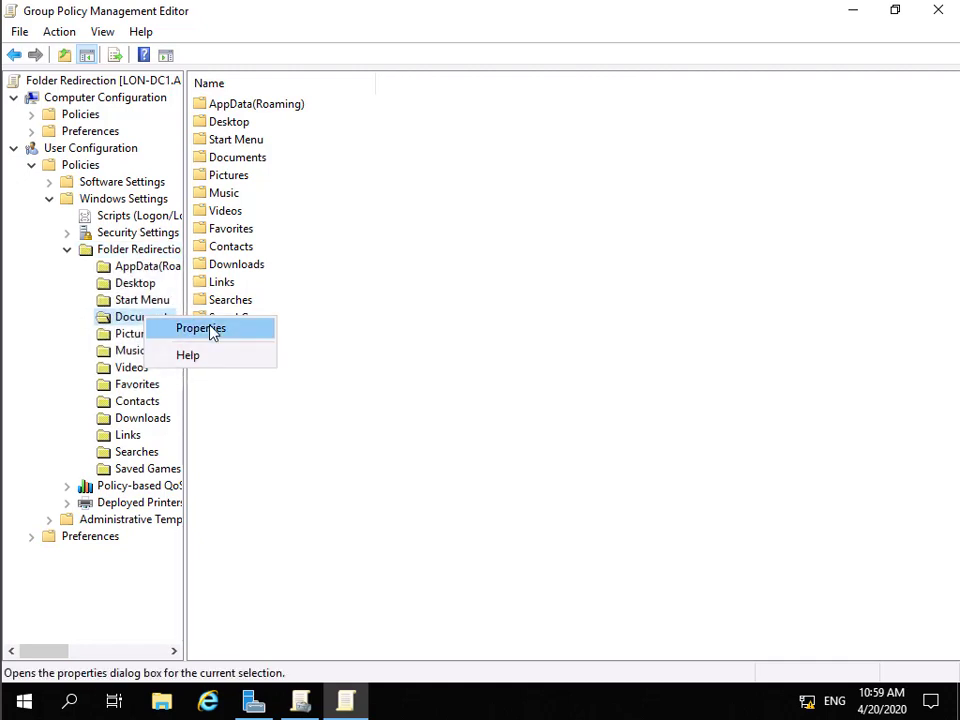
pyautogui.click(210, 330)
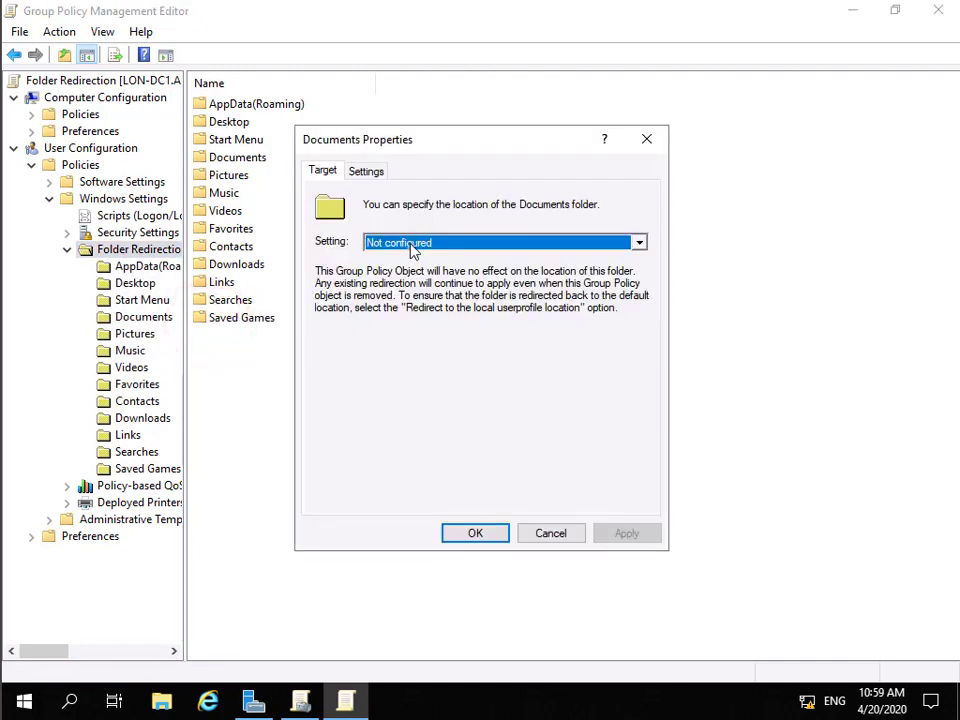
pyautogui.click(409, 246)
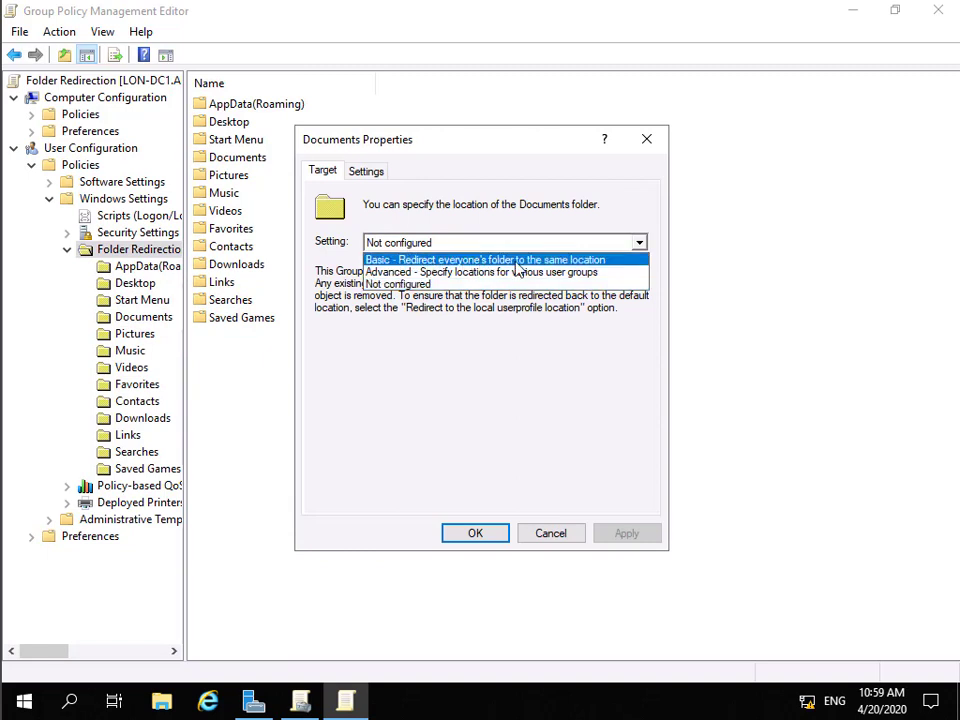
pyautogui.click(441, 272)
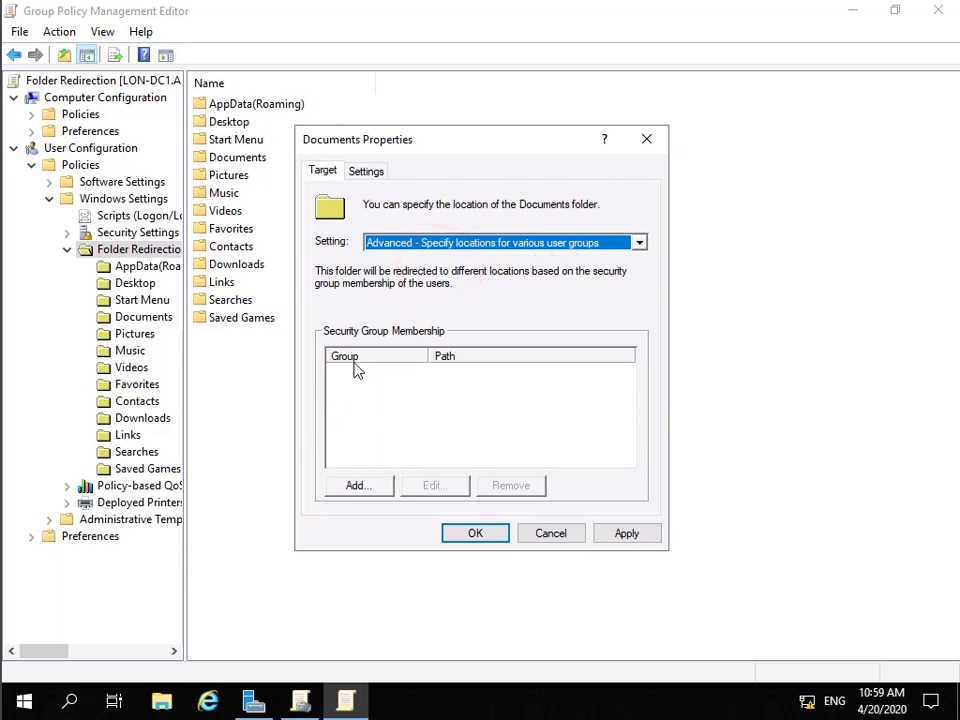
# Add a group location, resolving 'mark' to the ADATUM\Marketing security group
pyautogui.click(357, 487)
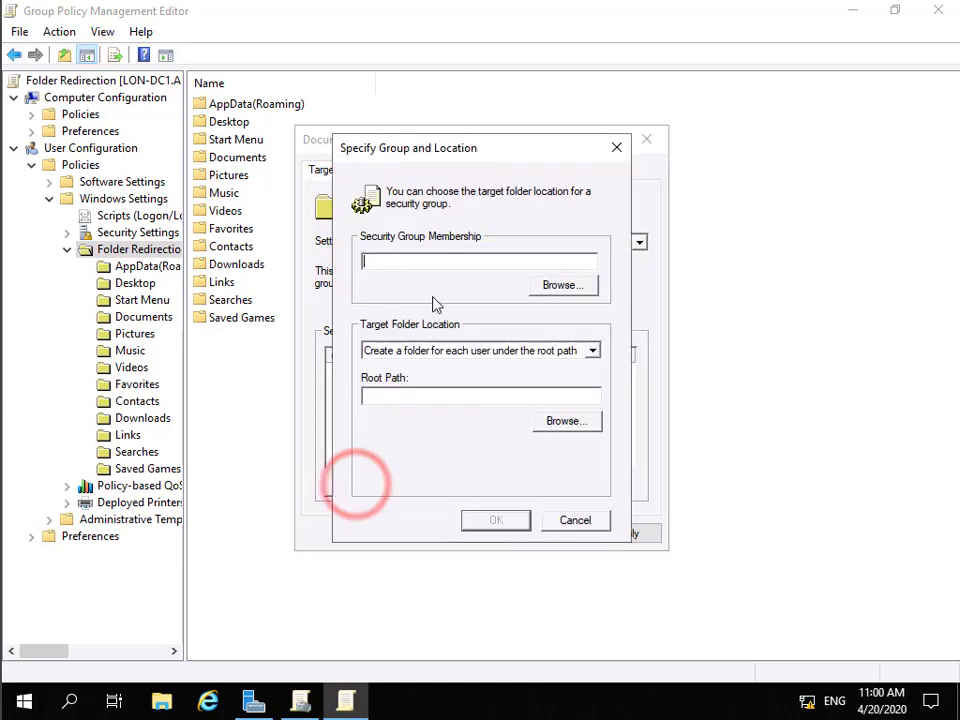
pyautogui.click(548, 288)
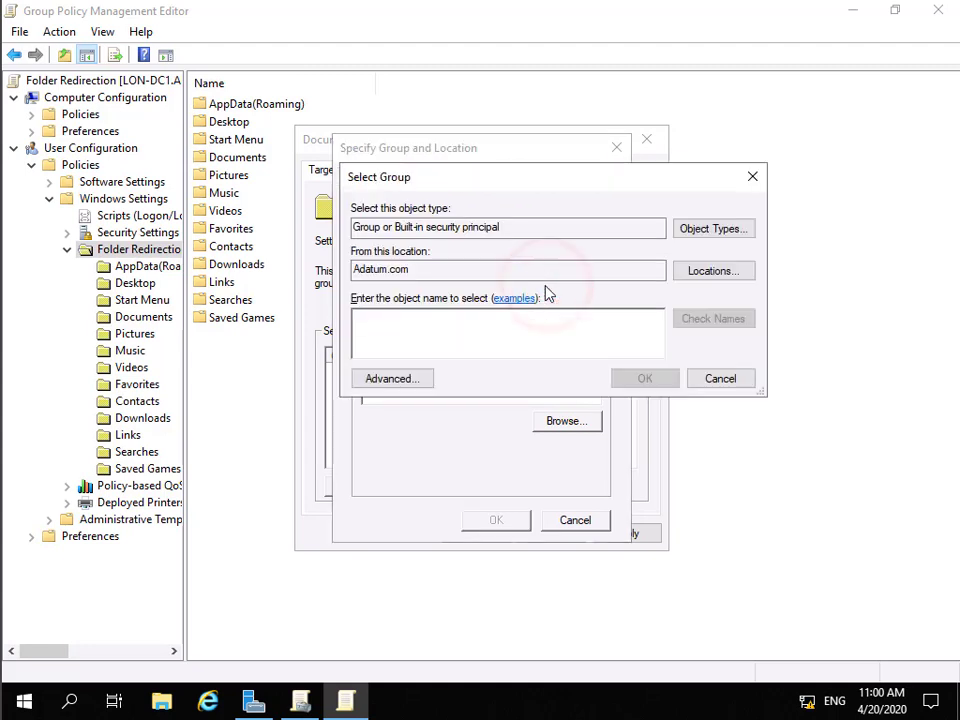
pyautogui.write('mark')
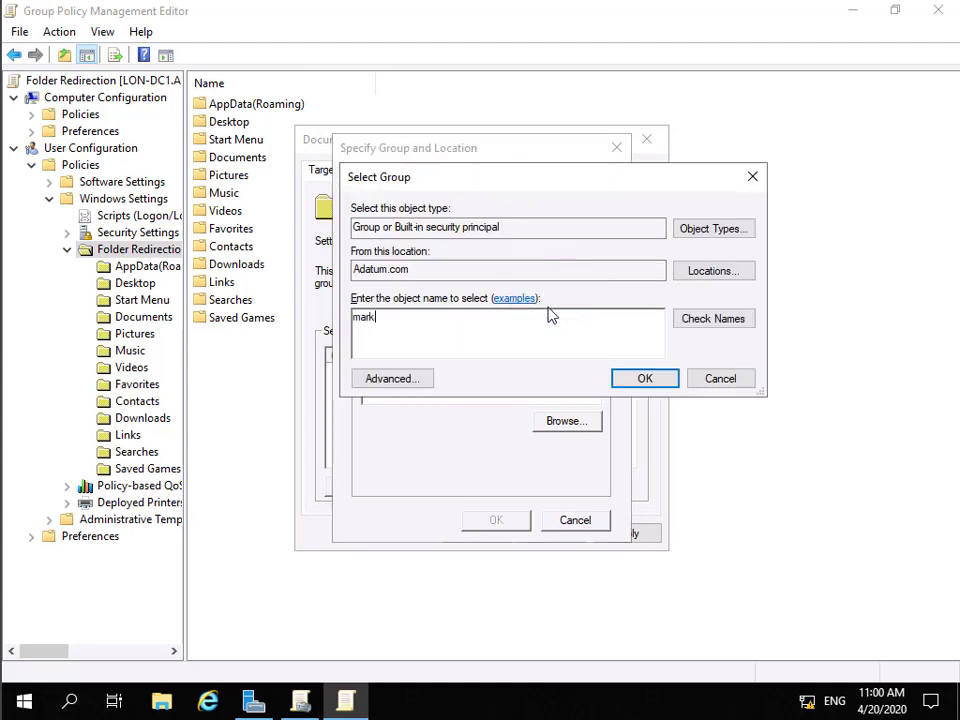
pyautogui.click(700, 317)
pyautogui.click(707, 317)
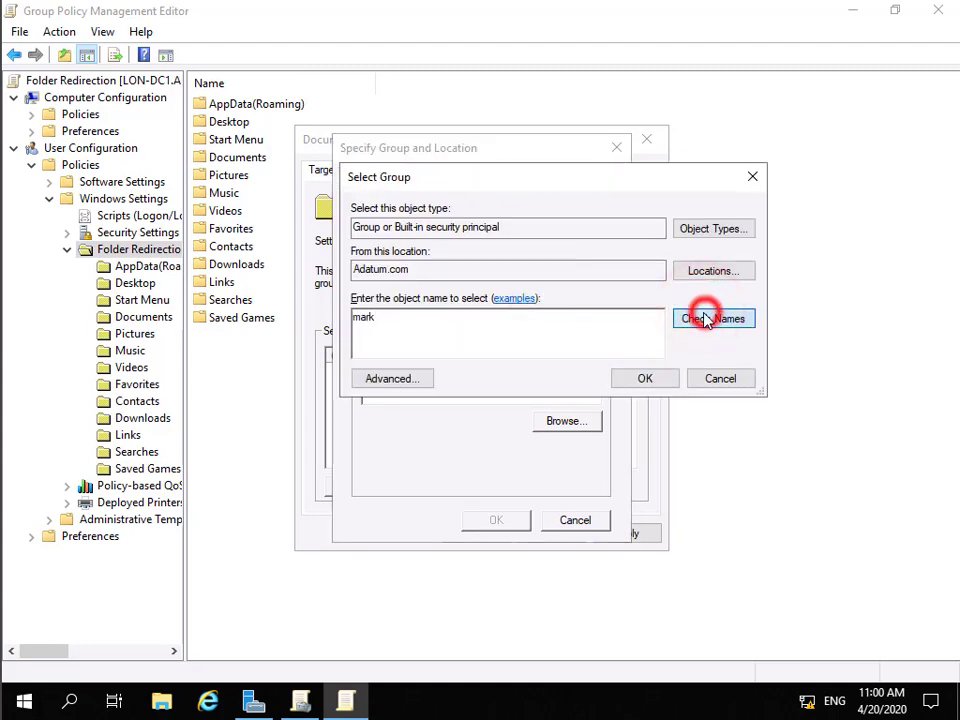
pyautogui.click(646, 381)
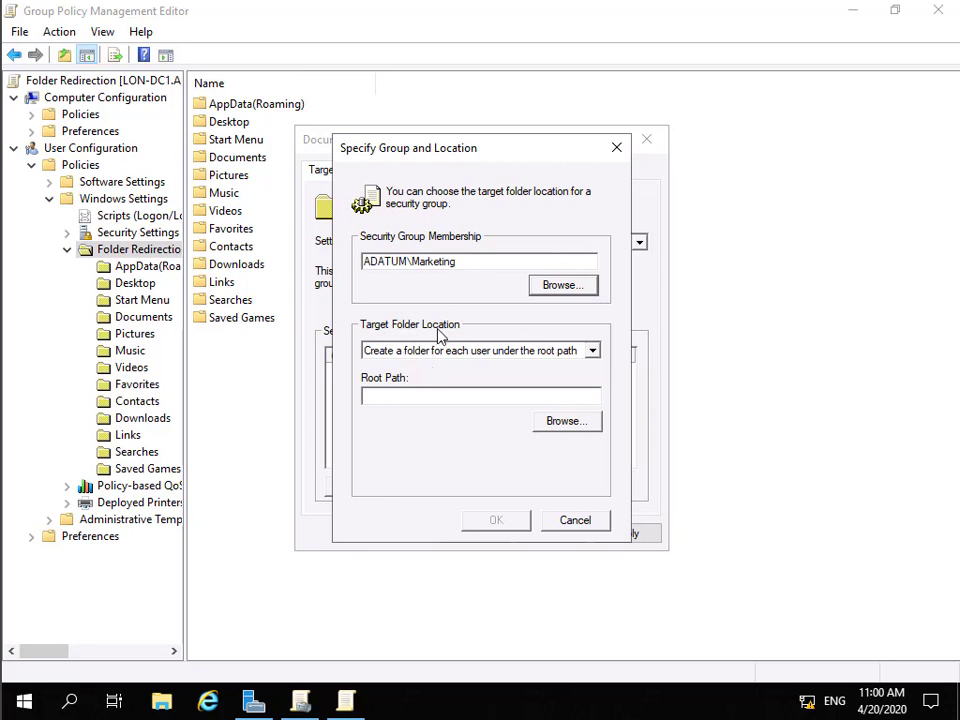
# Create a folder for each user under root path \\lon-dc1\departments\marketing and confirm
pyautogui.click(596, 355)
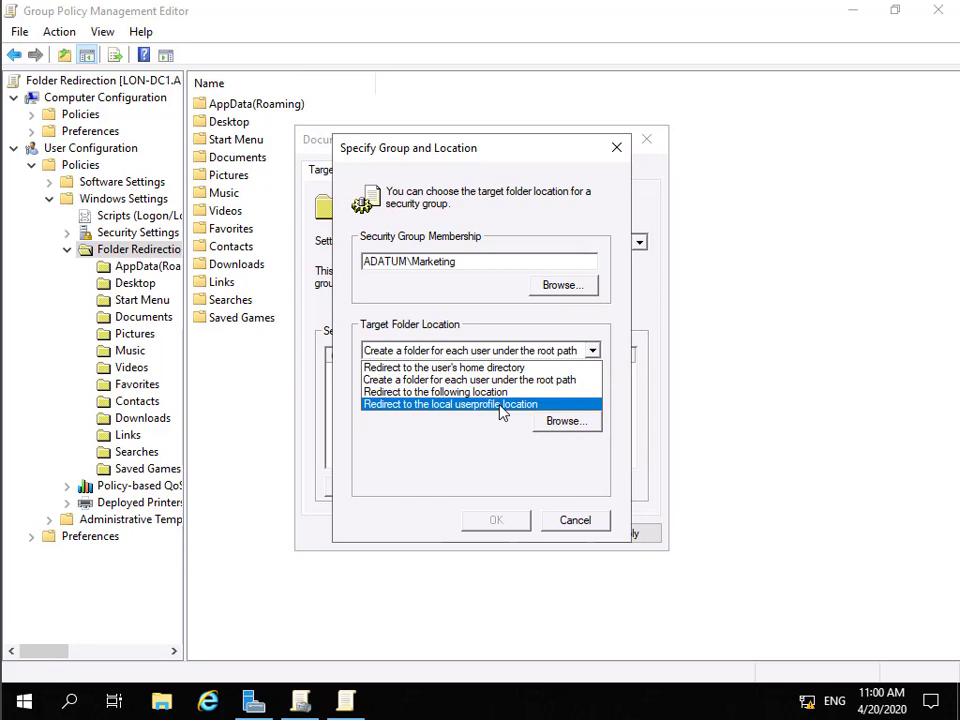
pyautogui.click(495, 380)
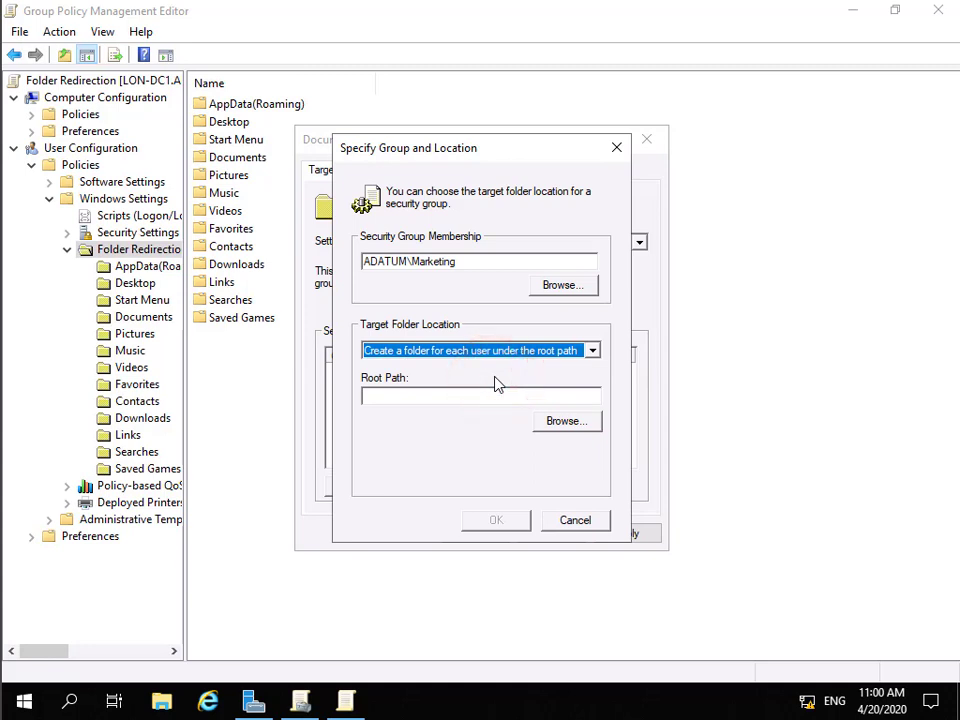
pyautogui.click(450, 399)
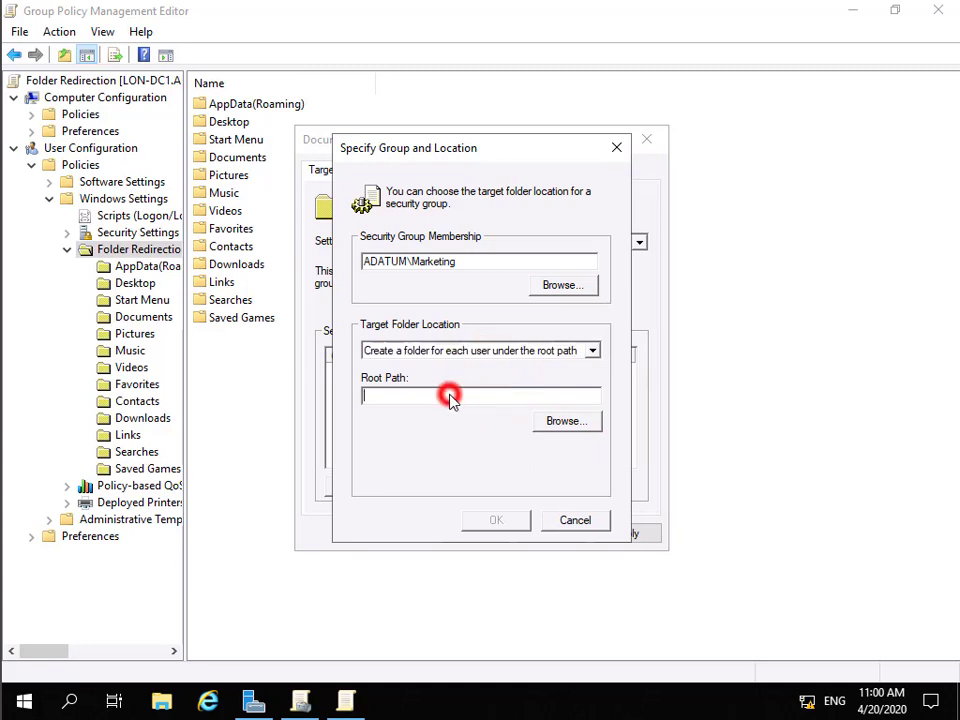
pyautogui.write('\\\\lon-dc1\\departments\\marketing')
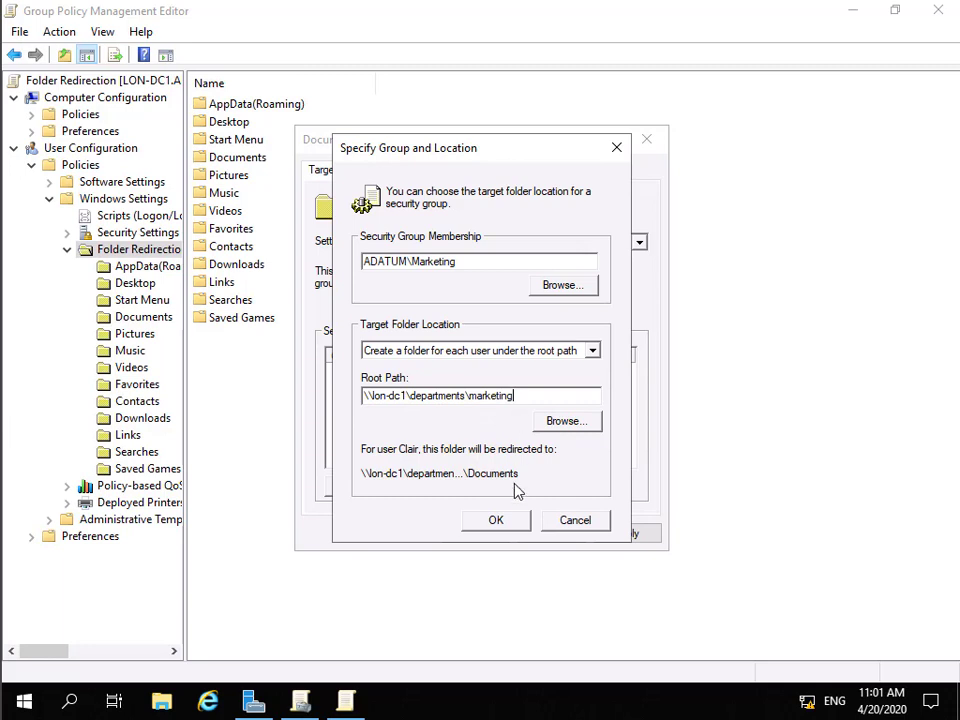
pyautogui.click(498, 521)
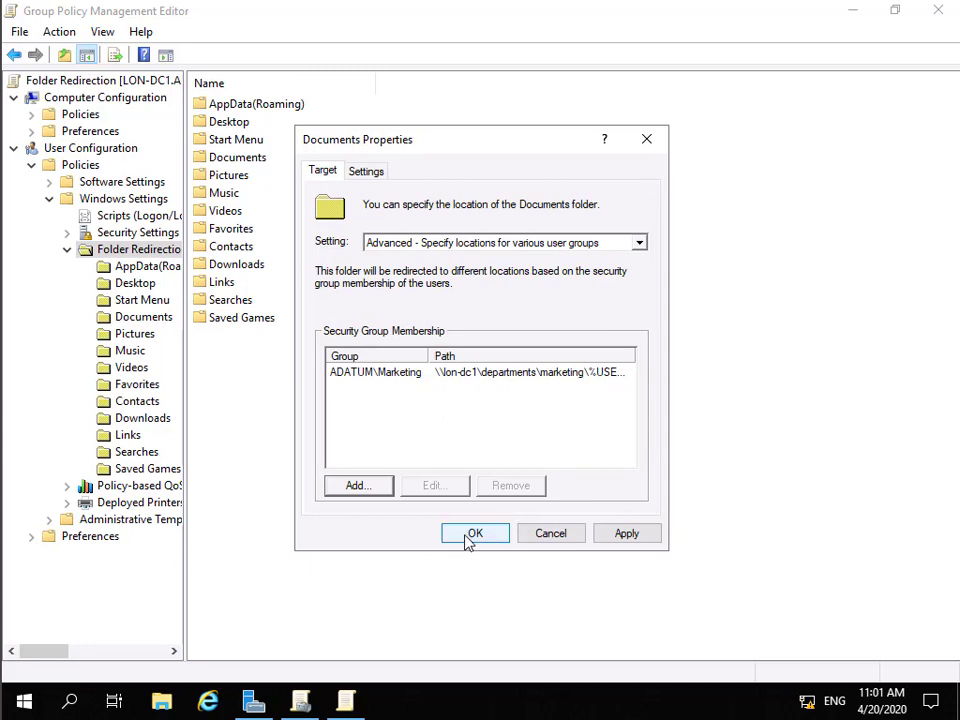
# Apply the Documents Properties and accept the redirection warning
pyautogui.click(470, 535)
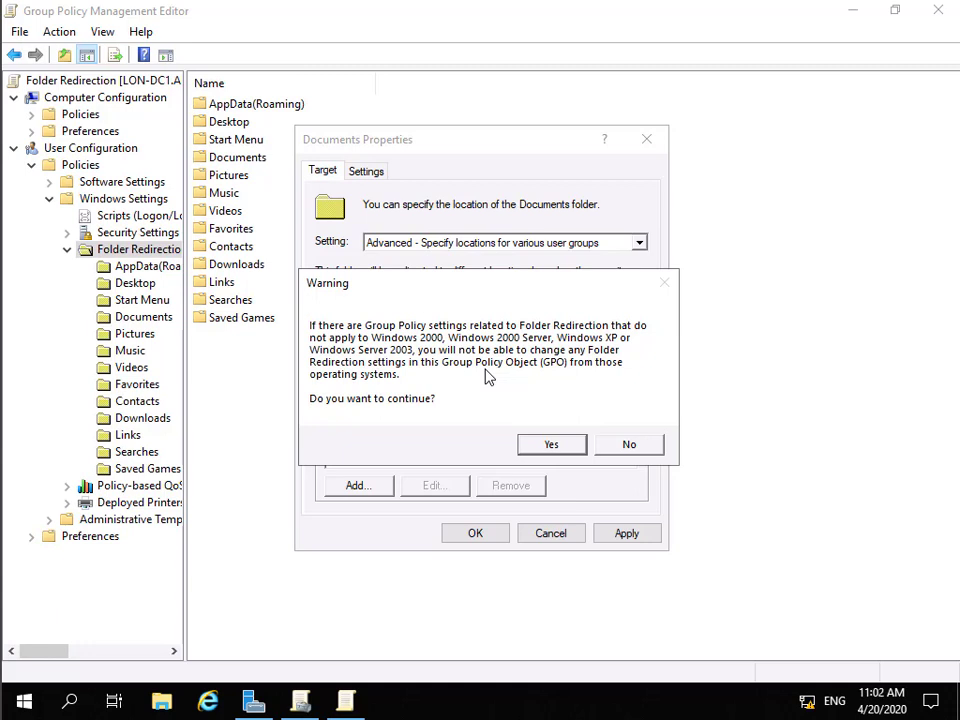
pyautogui.click(526, 444)
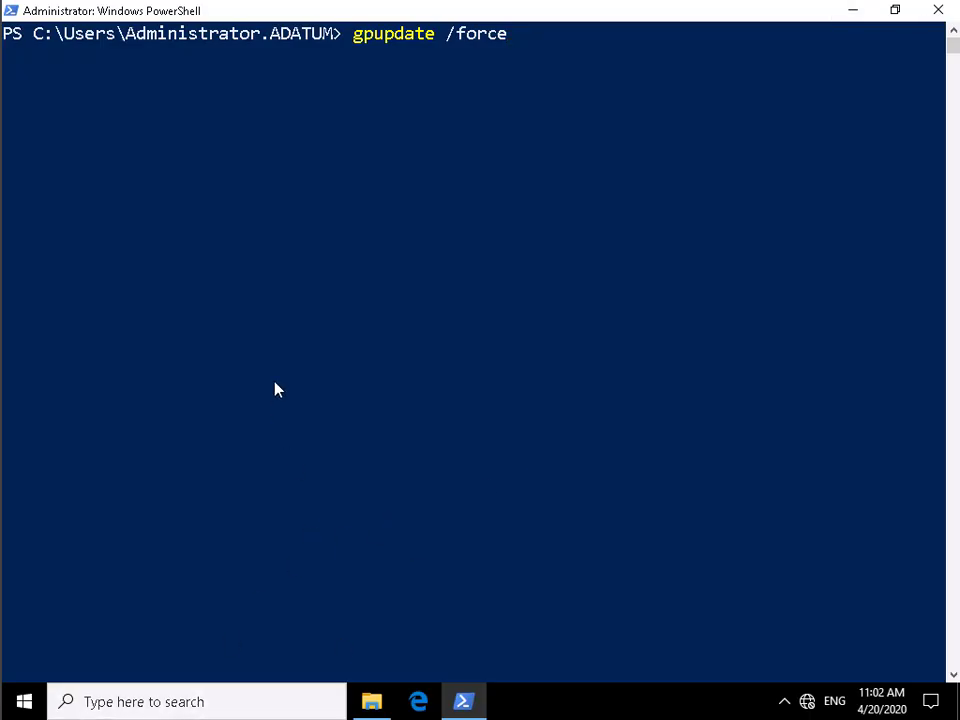
# Leave Select mode in the console and run gpupdate /force
pyautogui.click(276, 380)
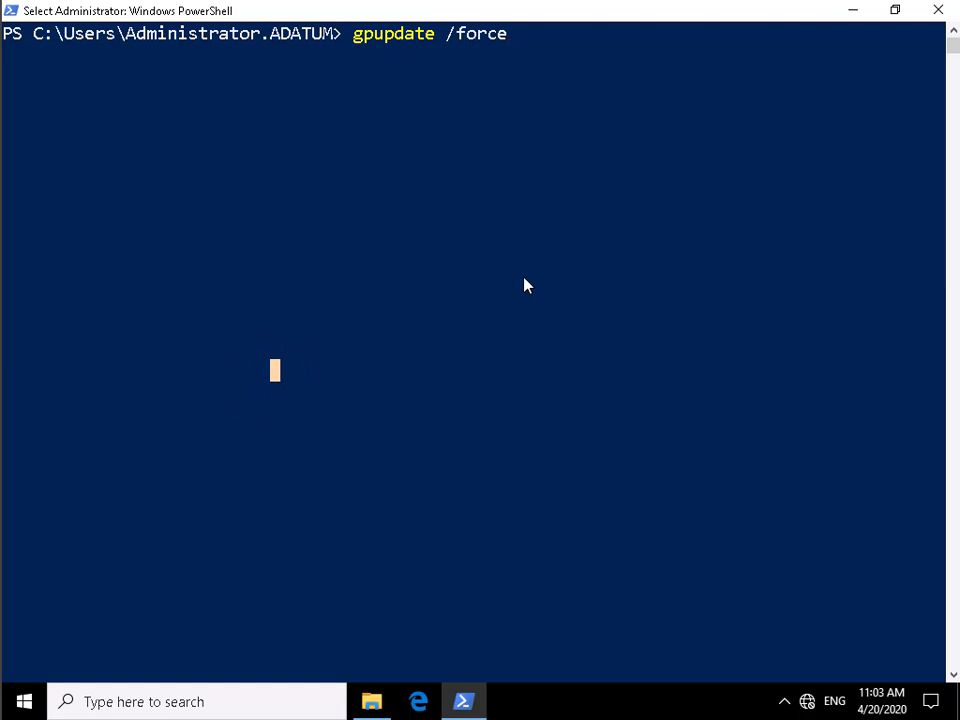
pyautogui.press('Escape')
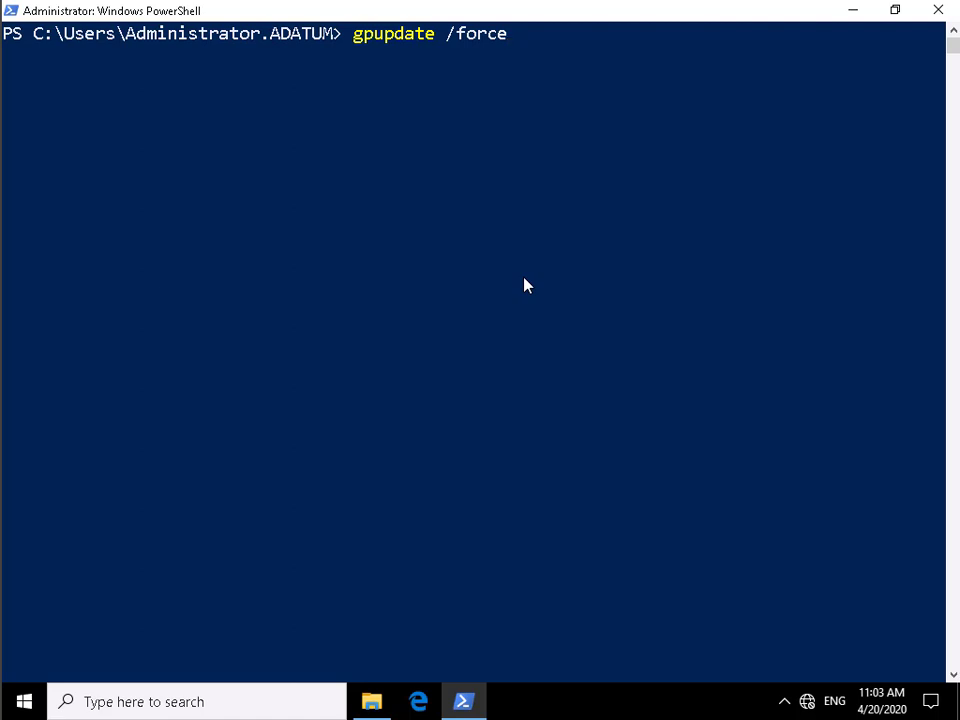
pyautogui.press('Return')
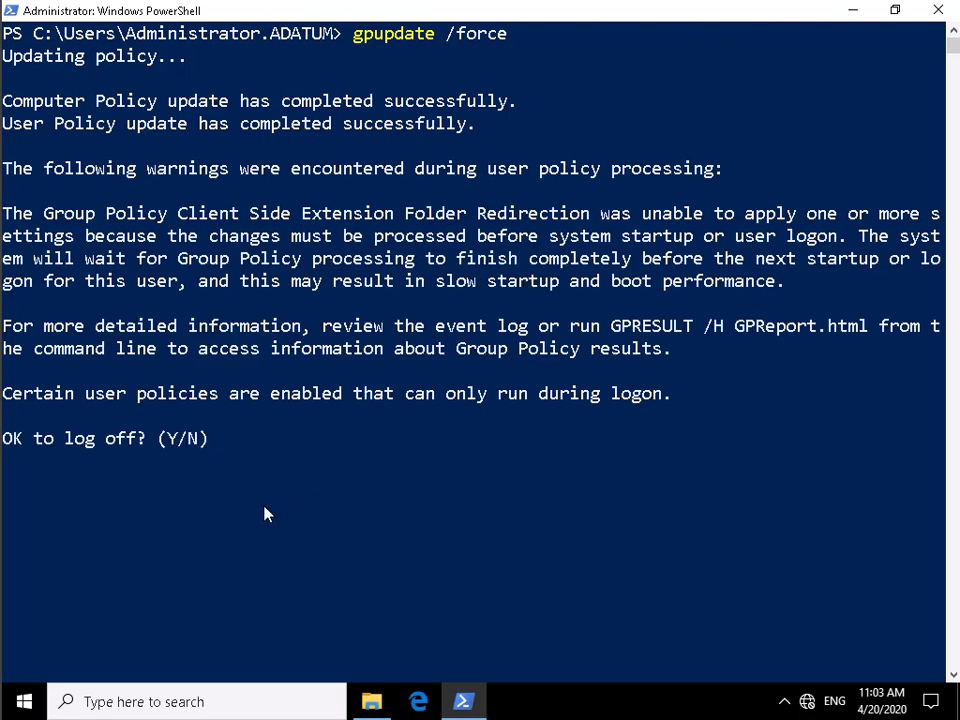
# Answer y to log off, then sign in as the test user via Other user with their password
pyautogui.write('y')
pyautogui.press('Return')
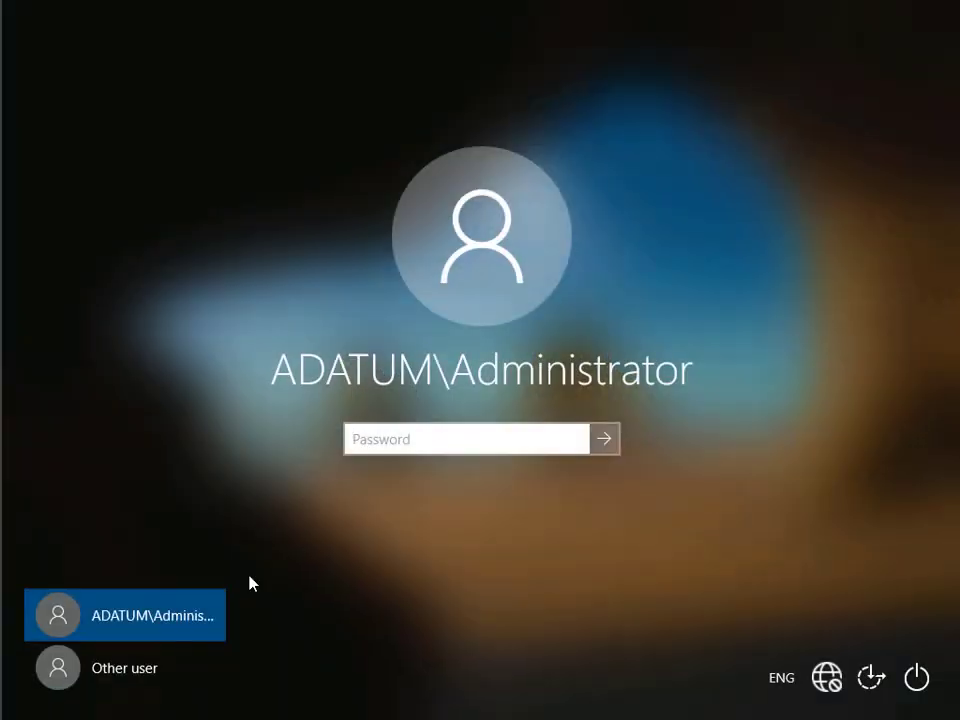
pyautogui.click(119, 677)
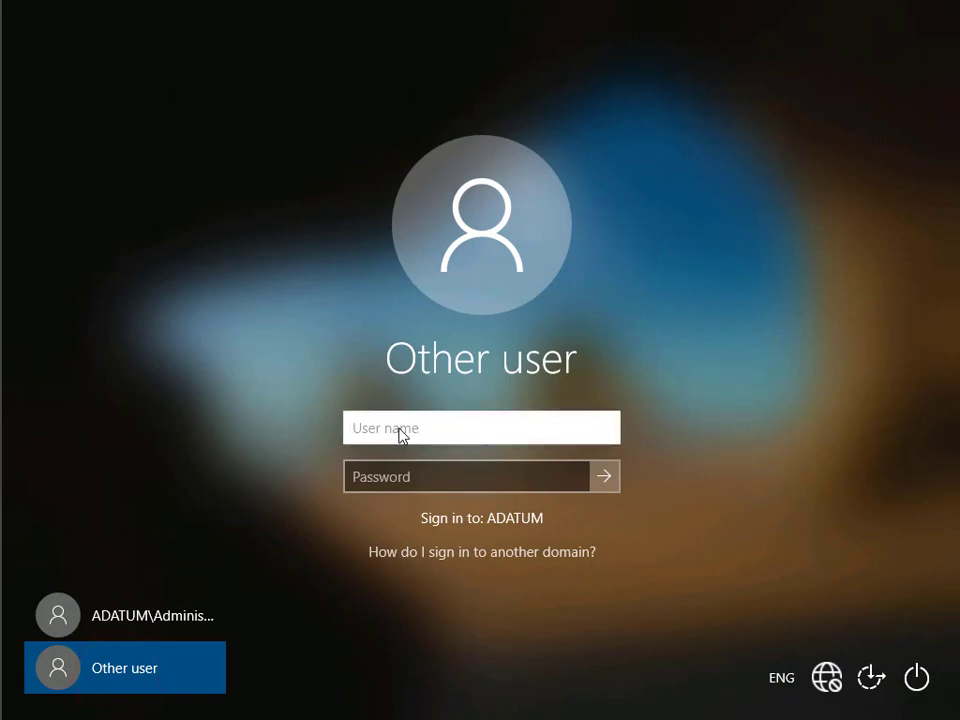
pyautogui.write('bill')
pyautogui.press('Tab')
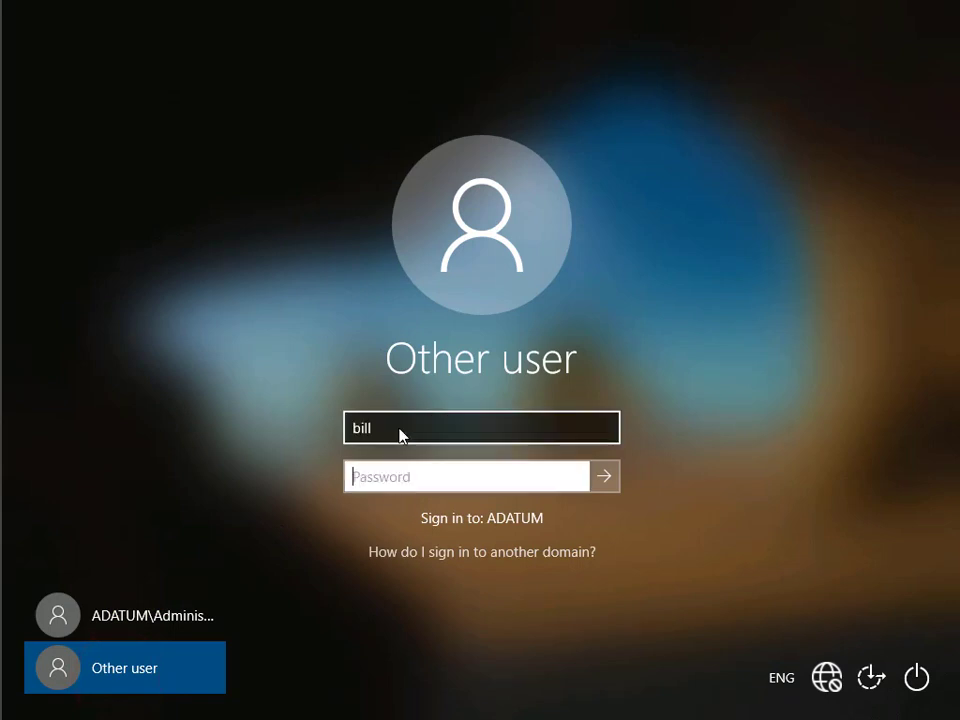
pyautogui.write('Pa55w.rd')
pyautogui.press('Return')
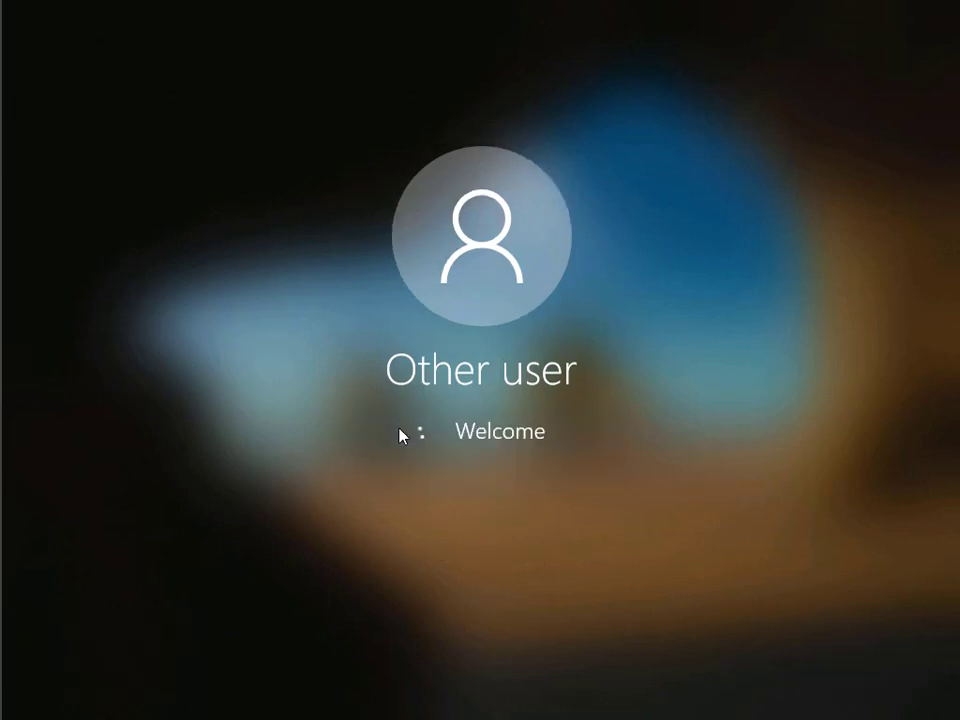